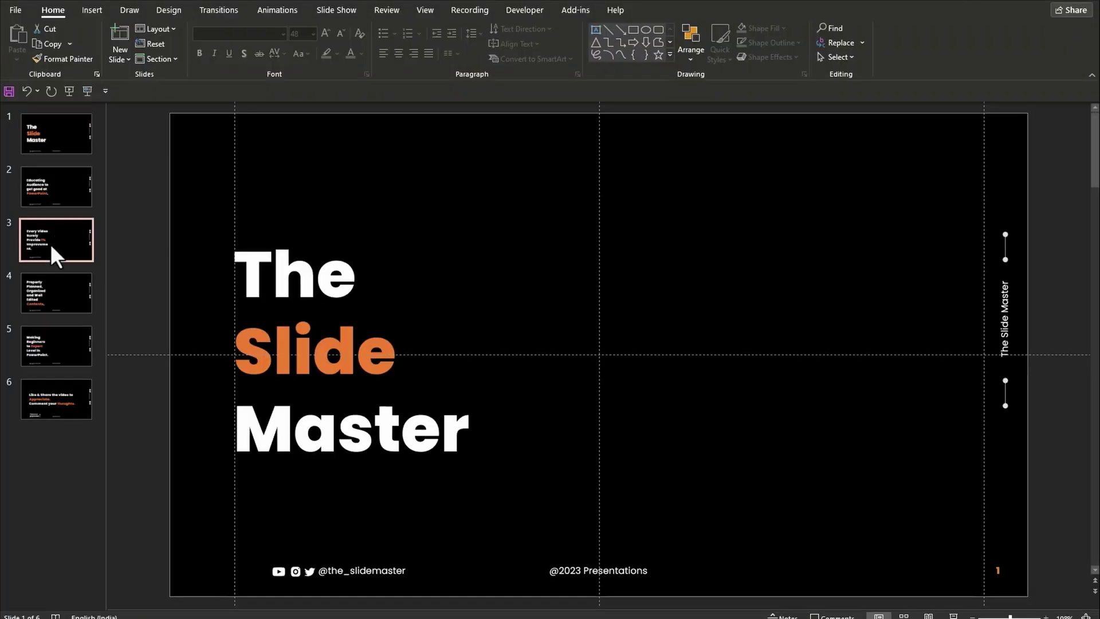
Step: After reviewing the later slides, insert a slide zoom of slide 2 onto slide 1
left_click(50, 243)
left_click(50, 292)
left_click(51, 352)
left_click(50, 395)
left_click(46, 146)
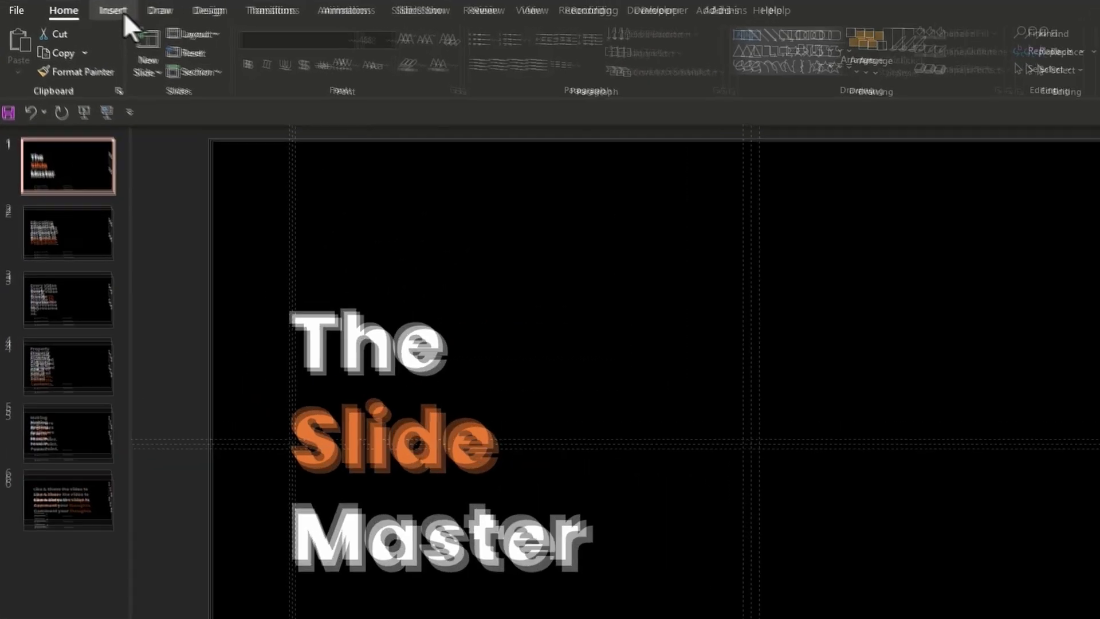
left_click(98, 11)
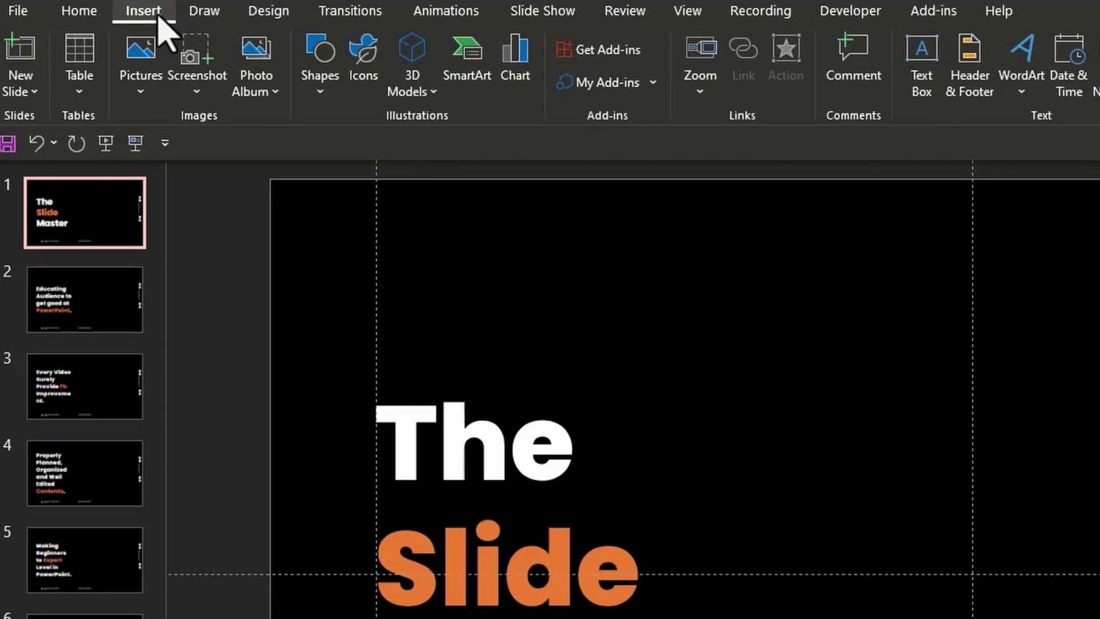
left_click(703, 96)
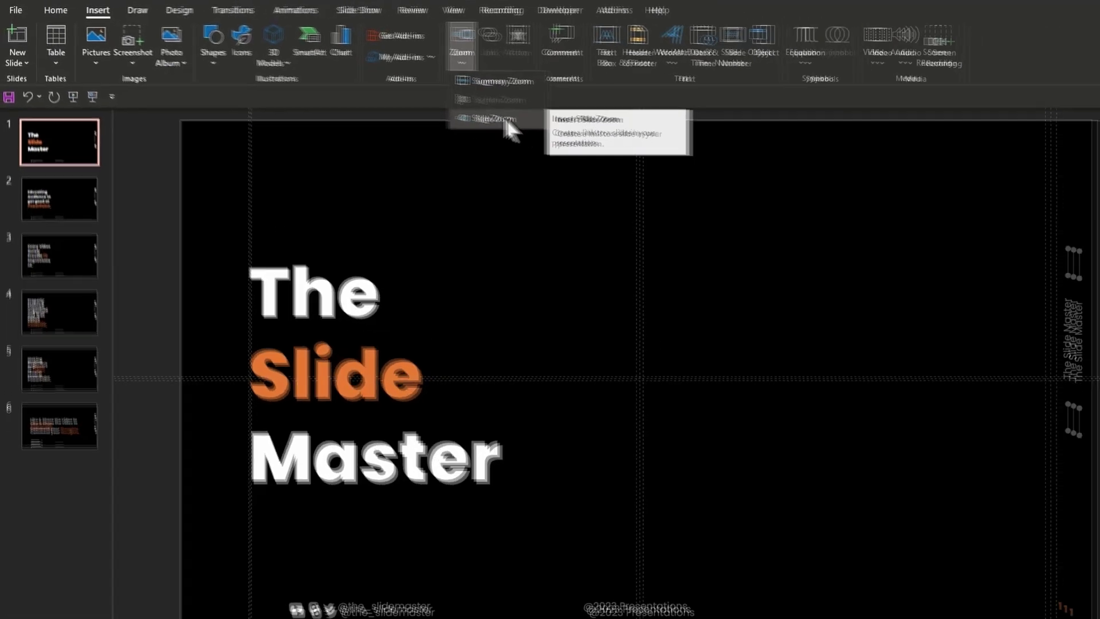
left_click(505, 120)
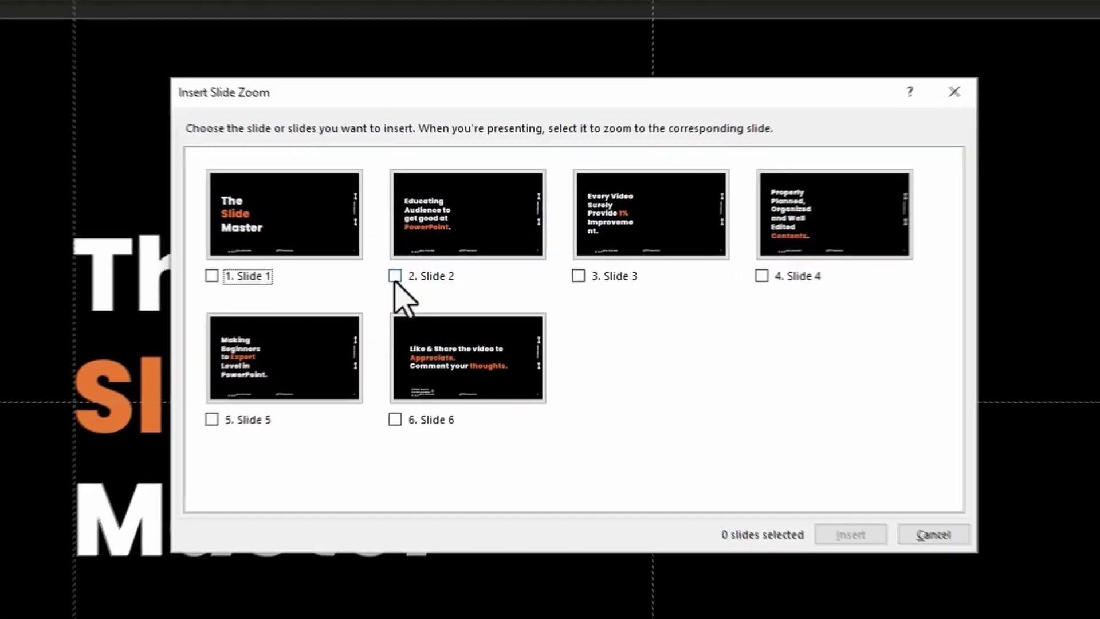
left_click(433, 275)
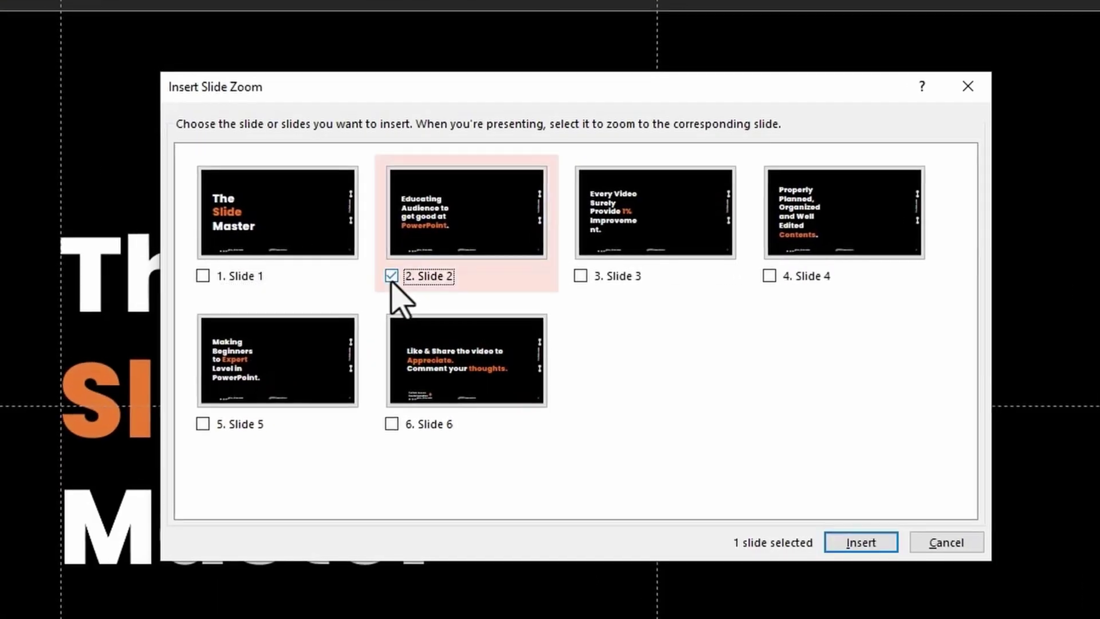
left_click(860, 541)
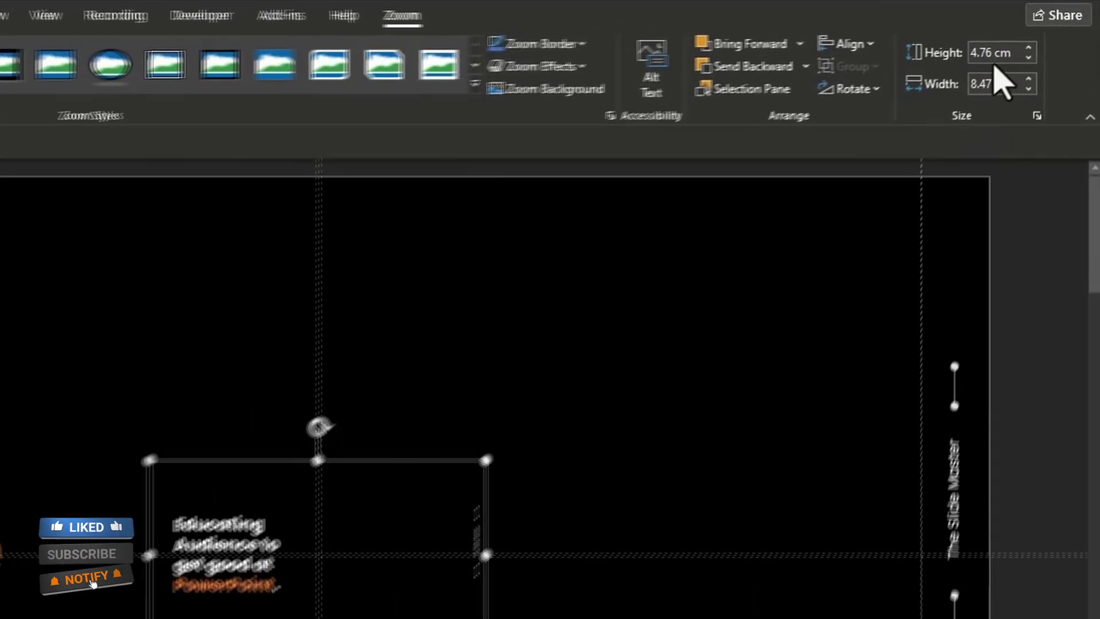
Step: Set the slide 2 zoom's height to 10 cm and align it to the slide's middle
left_click(1032, 38)
type("1")
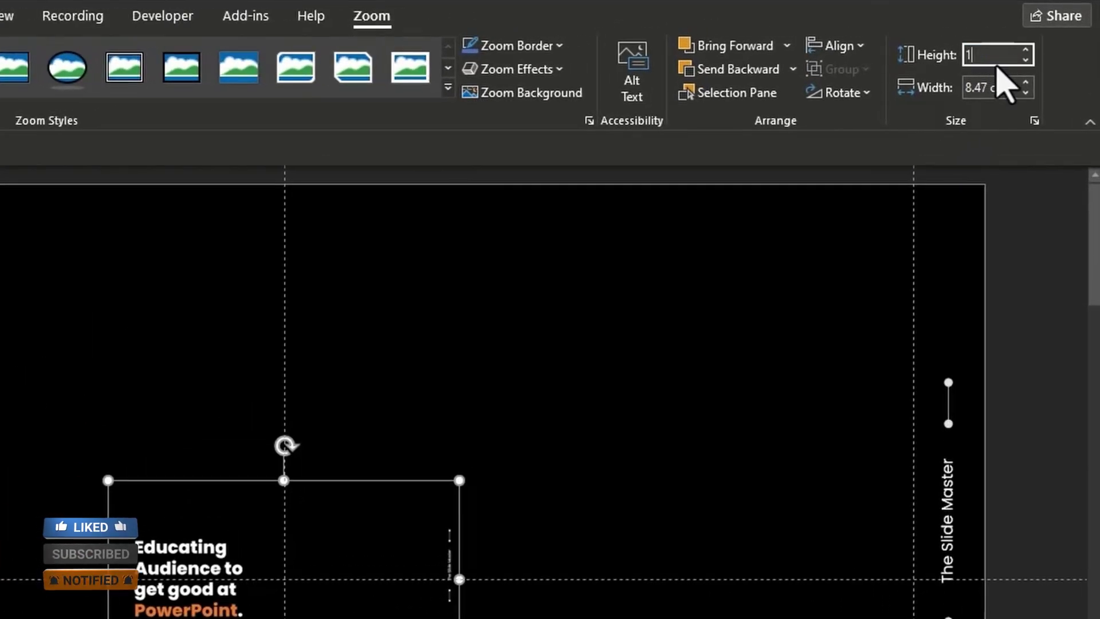
type("0")
key("Return")
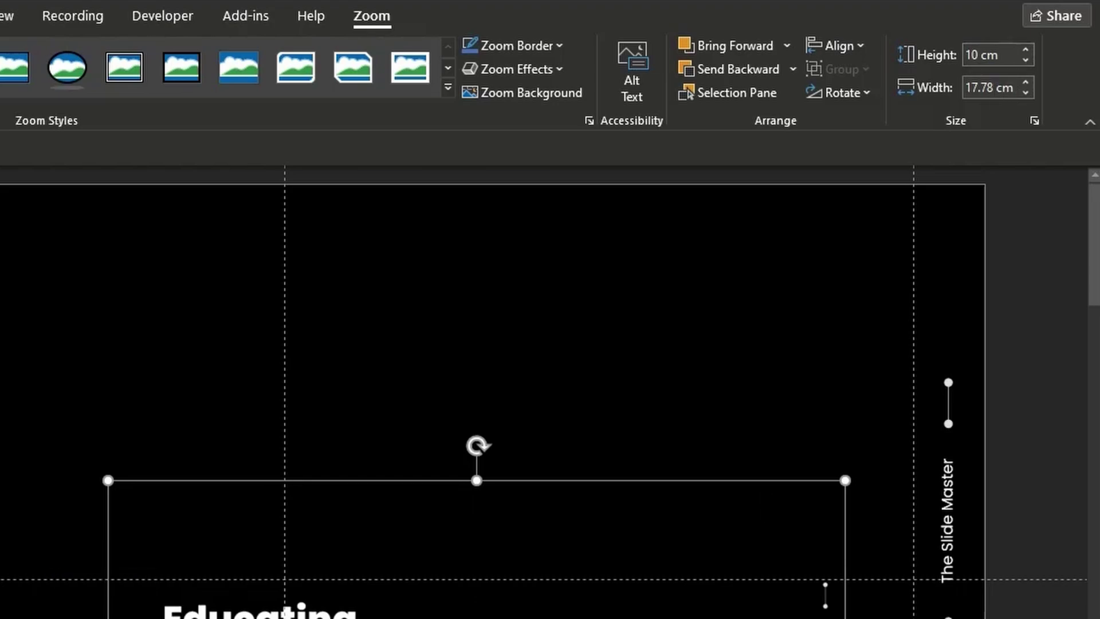
left_click(832, 45)
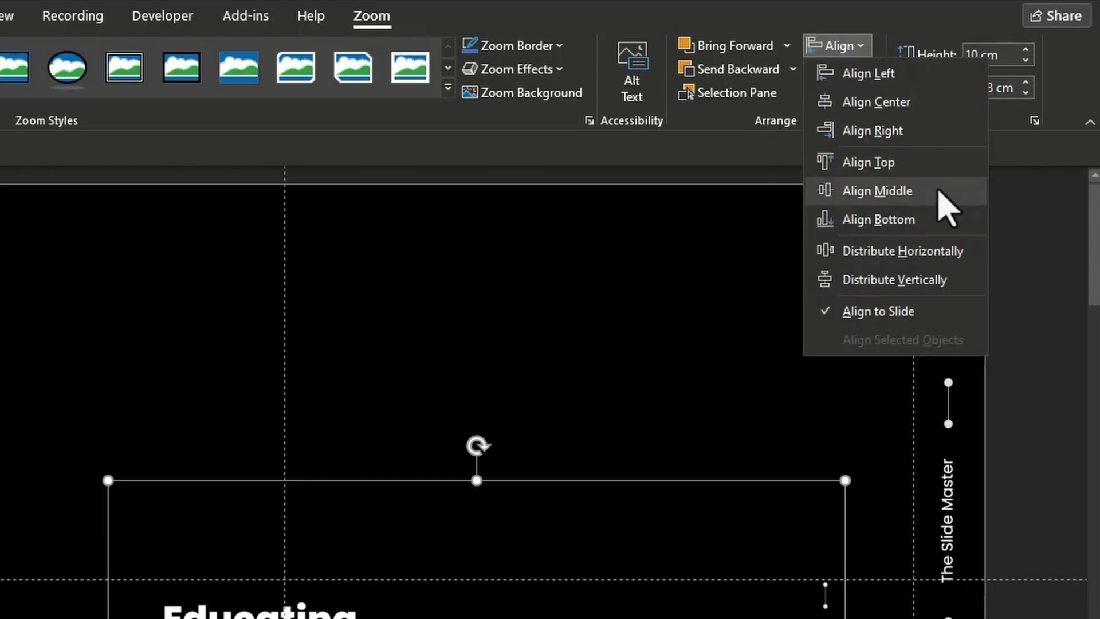
left_click(938, 192)
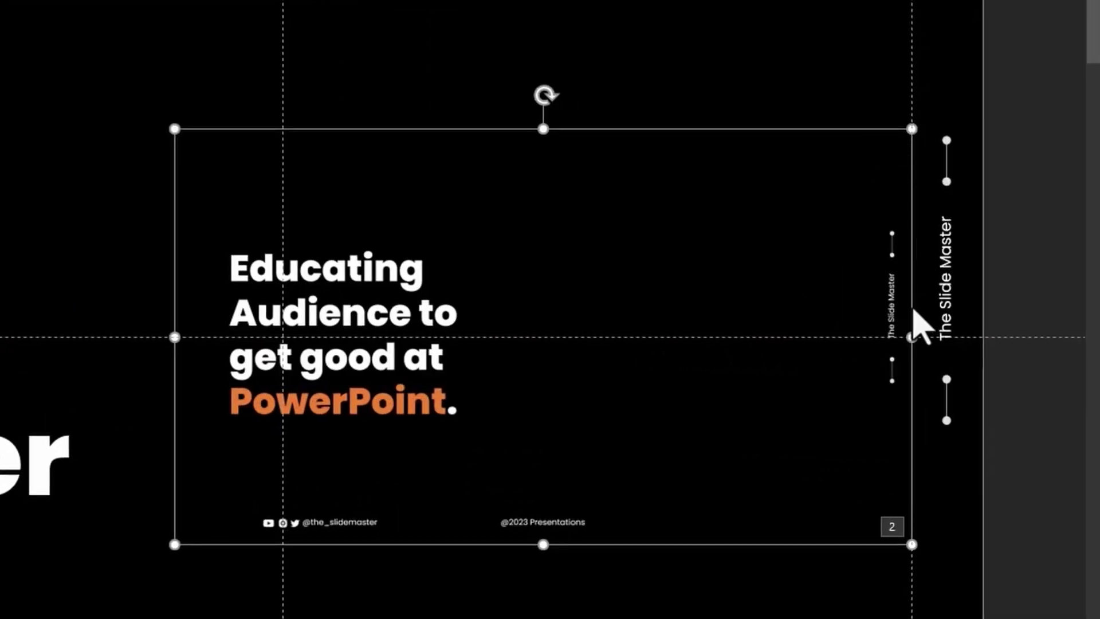
left_click(720, 54)
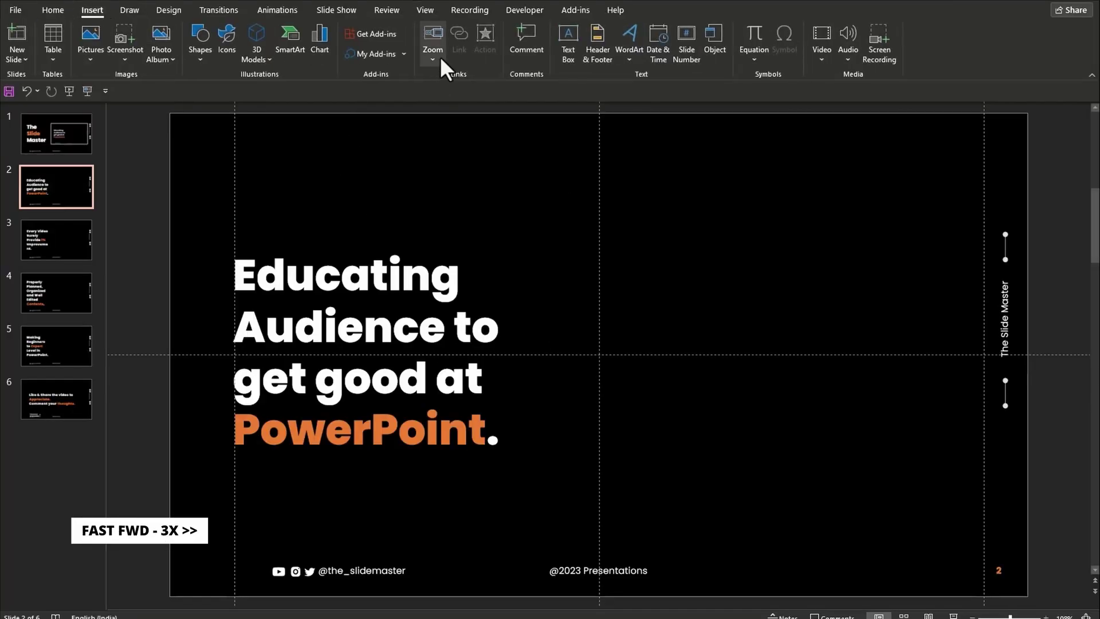
Step: Insert a slide zoom of slide 3 onto slide 2
left_click(467, 111)
left_click(565, 275)
left_click(720, 437)
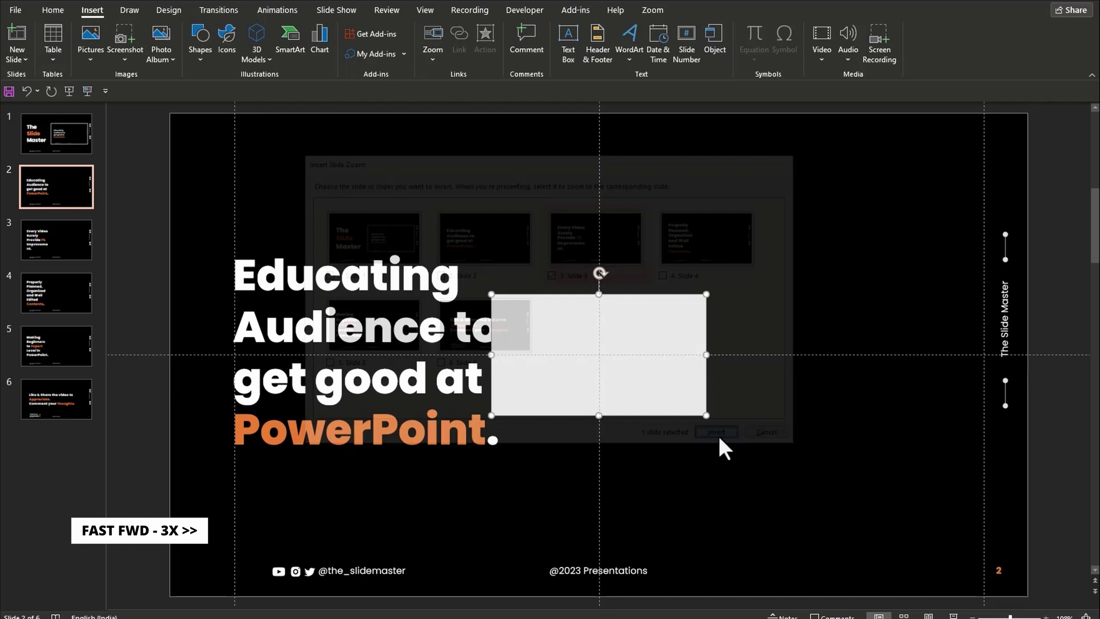
left_click(653, 10)
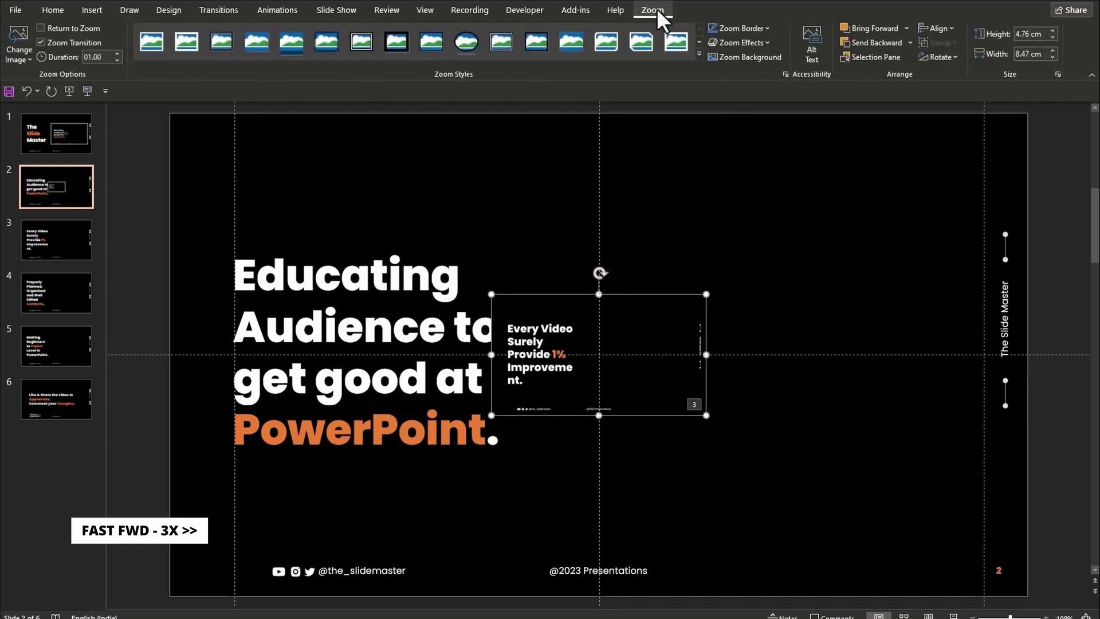
left_click(950, 29)
left_click(957, 112)
Step: Make the slide 3 zoom 10 cm tall, centre it vertically, and move it right to the guide
left_click(1031, 34)
type("10")
key("Return")
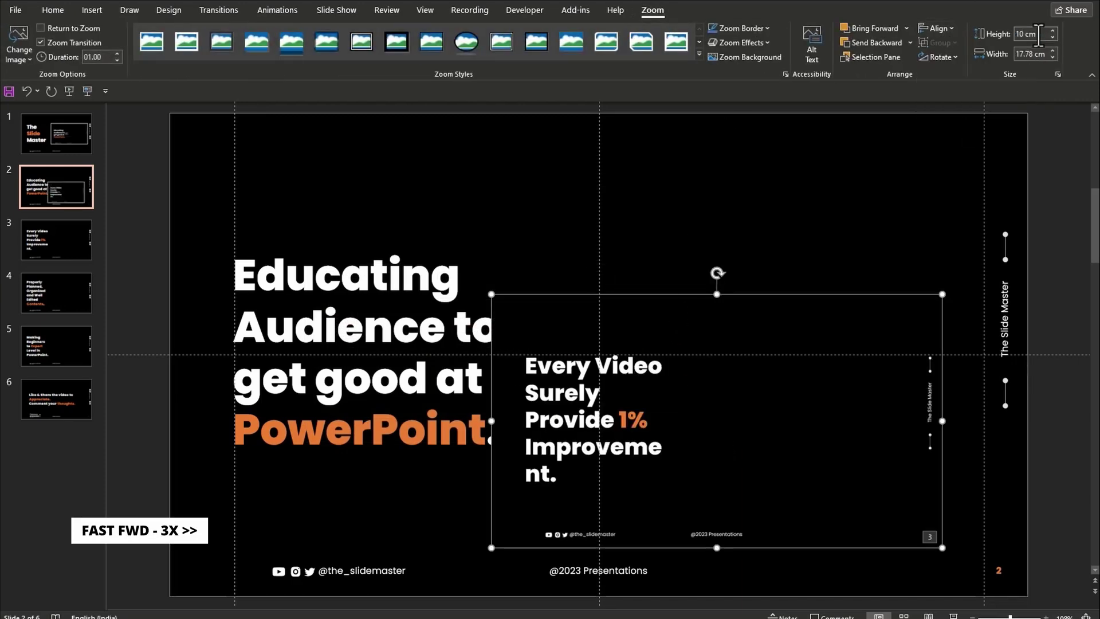
left_click(939, 30)
left_click(948, 117)
left_click_drag(779, 228, 820, 229)
left_click(378, 231)
Step: On slide 3, insert a slide zoom of slide 4
left_click(41, 246)
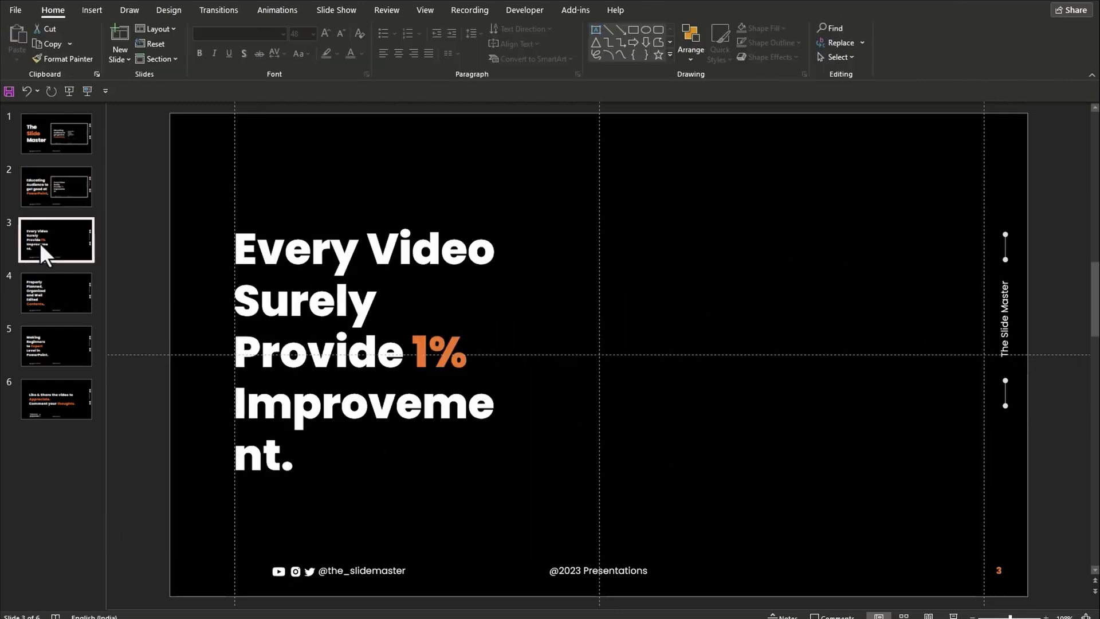
left_click(92, 10)
left_click(433, 43)
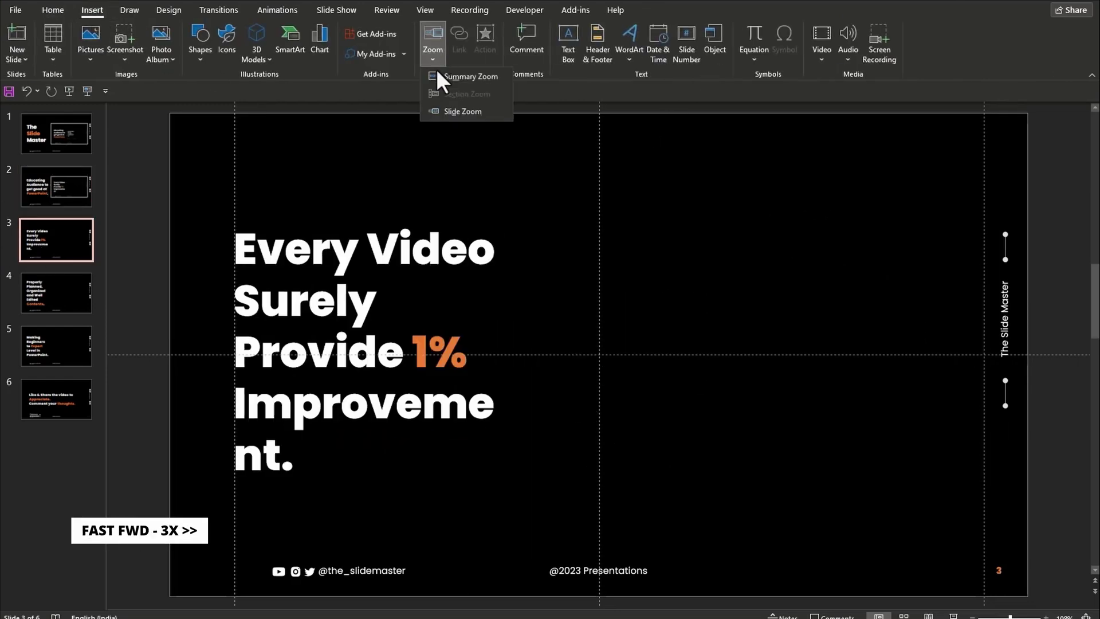
left_click(465, 111)
left_click(672, 276)
left_click(719, 441)
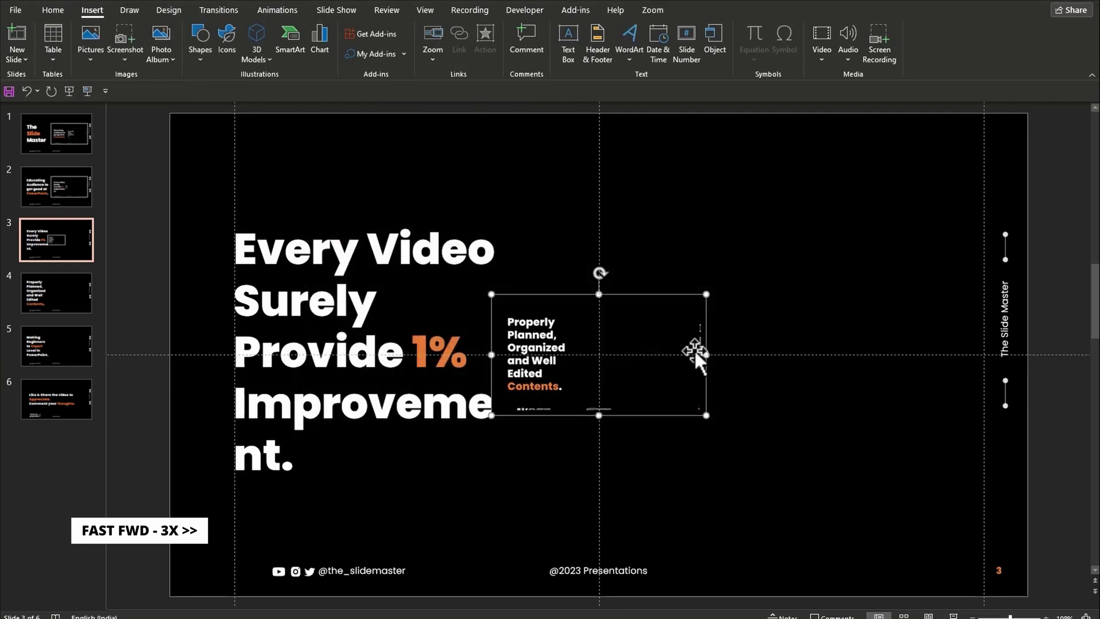
Step: Make the slide 4 zoom 10 cm tall, centre it vertically, and move it right to the guide
left_click(653, 10)
left_click(1030, 34)
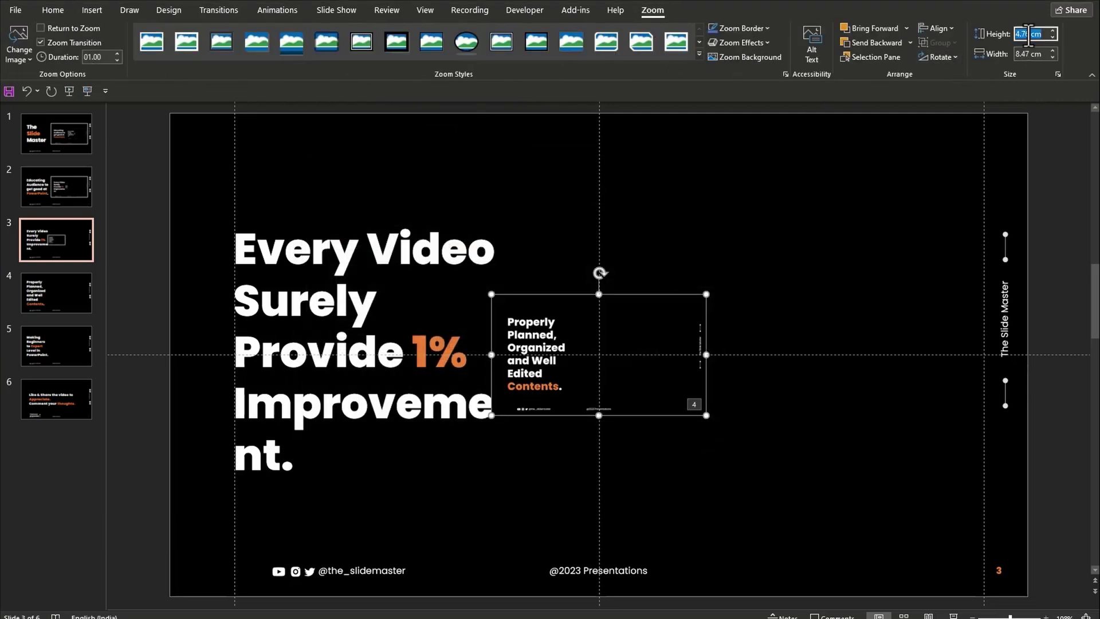
type("10")
key("Return")
left_click(937, 28)
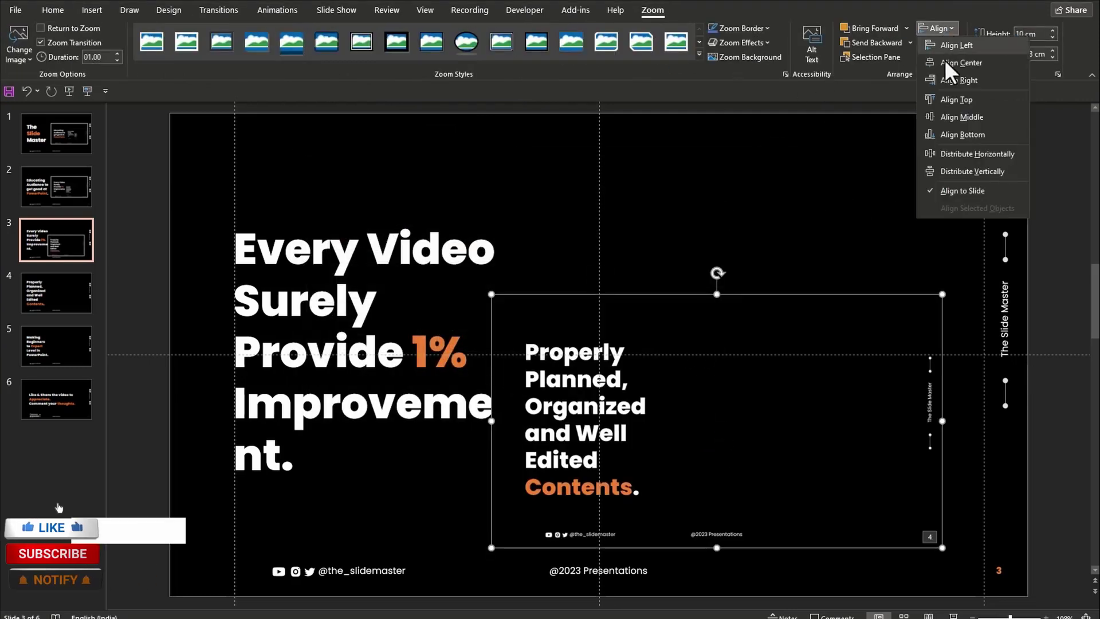
left_click(953, 119)
left_click_drag(761, 225, 803, 227)
left_click(683, 192)
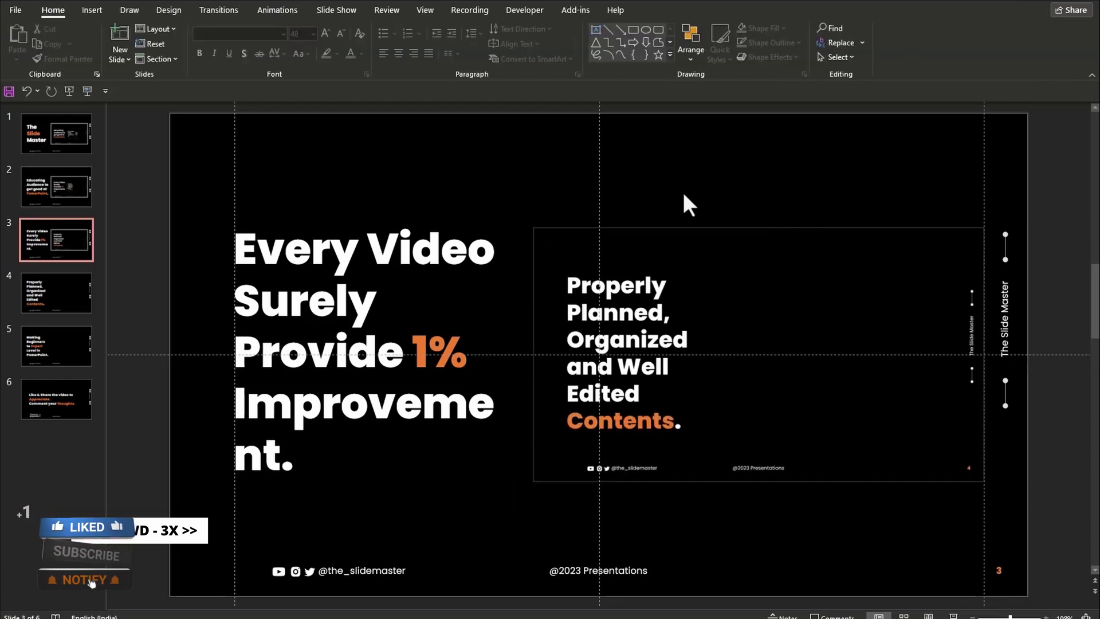
Step: On slide 4, insert a slide zoom of slide 5
left_click(44, 309)
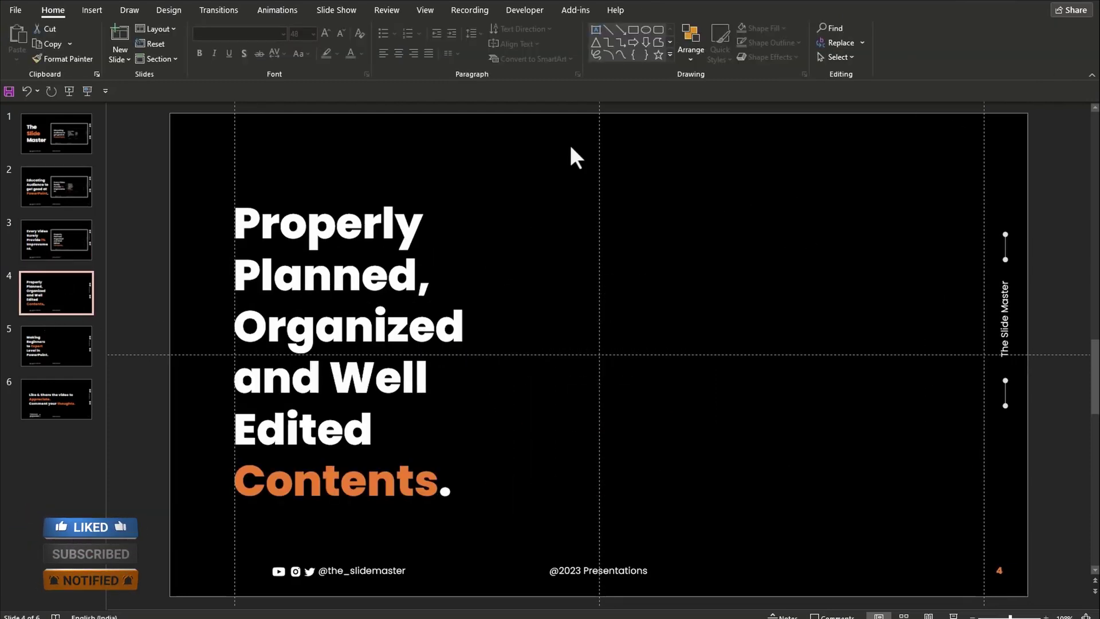
left_click(91, 9)
left_click(433, 50)
left_click(465, 112)
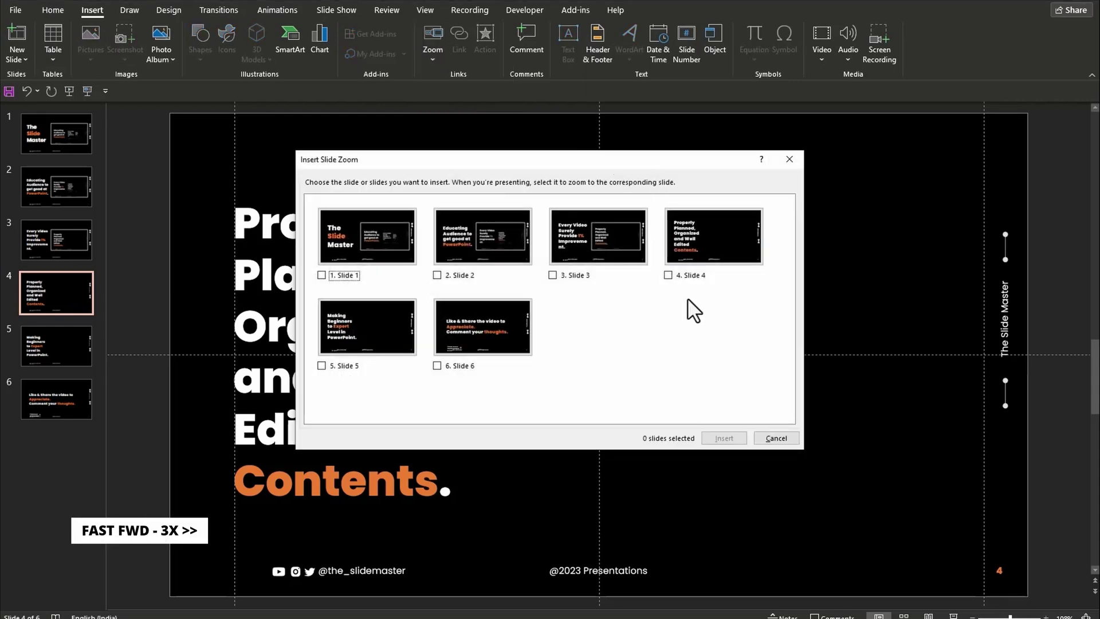
left_click(321, 365)
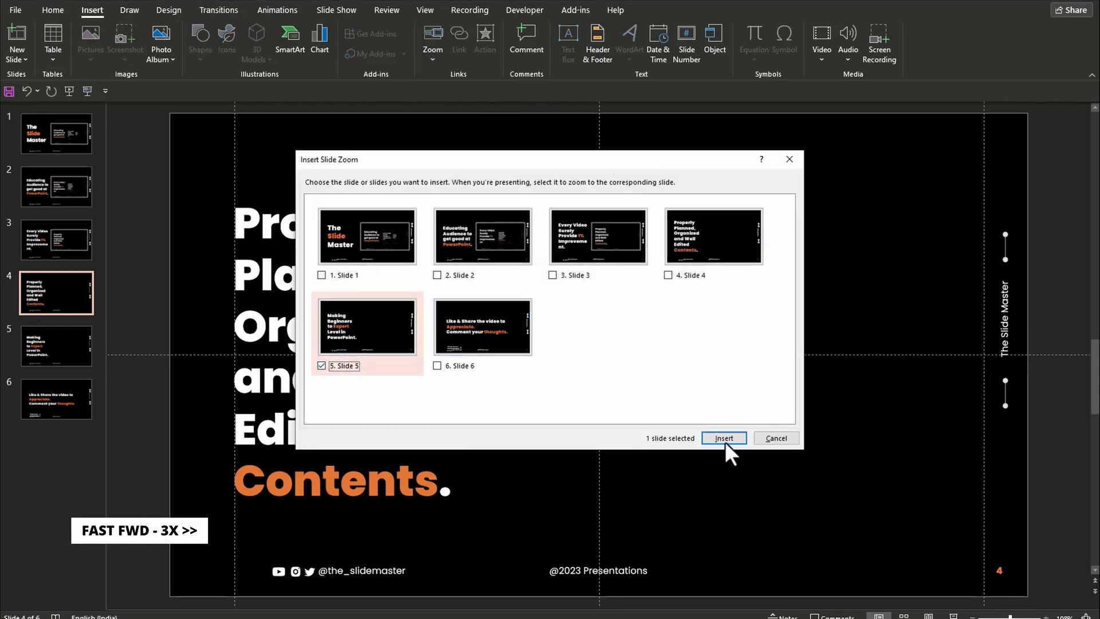
left_click(724, 439)
Step: Make the slide 5 zoom 10 cm tall, centre it vertically, and move it right
left_click(653, 9)
left_click(1032, 34)
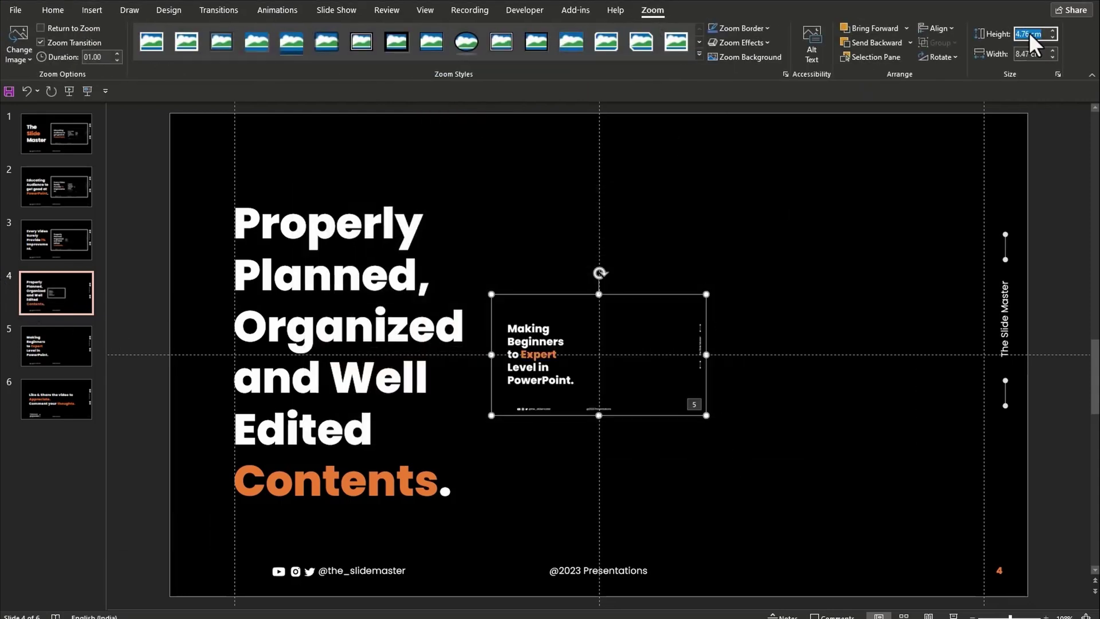
type("10")
key("Return")
left_click(936, 29)
left_click(961, 117)
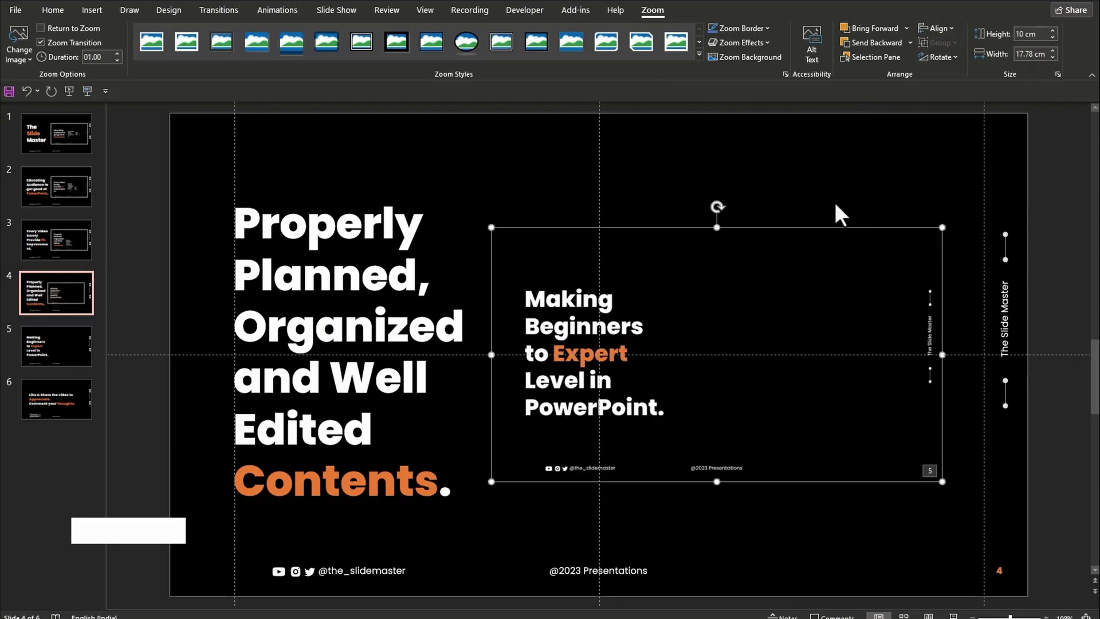
left_click_drag(788, 231, 833, 231)
left_click(48, 312)
Step: On slide 5, insert a slide zoom of slide 6
left_click(49, 334)
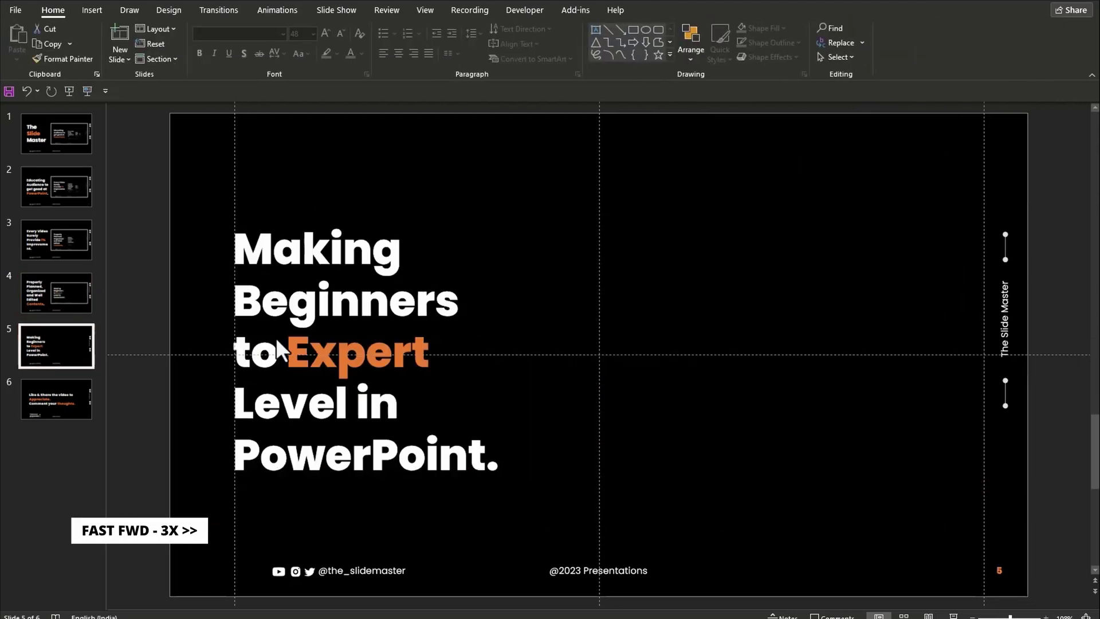
left_click(91, 10)
left_click(432, 43)
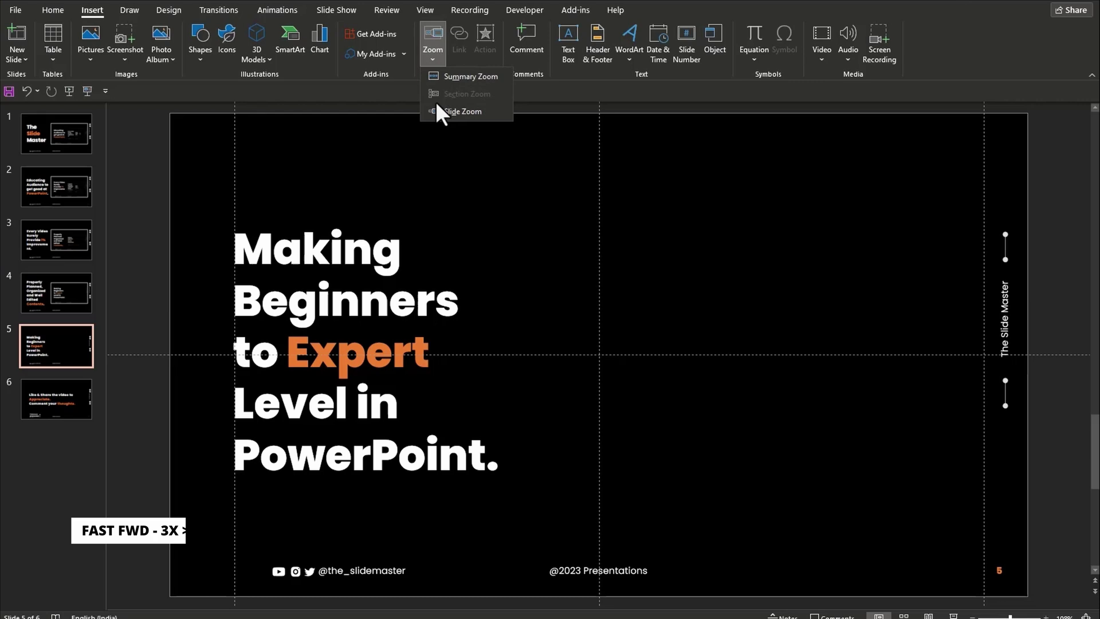
left_click(444, 111)
left_click(437, 366)
left_click(724, 438)
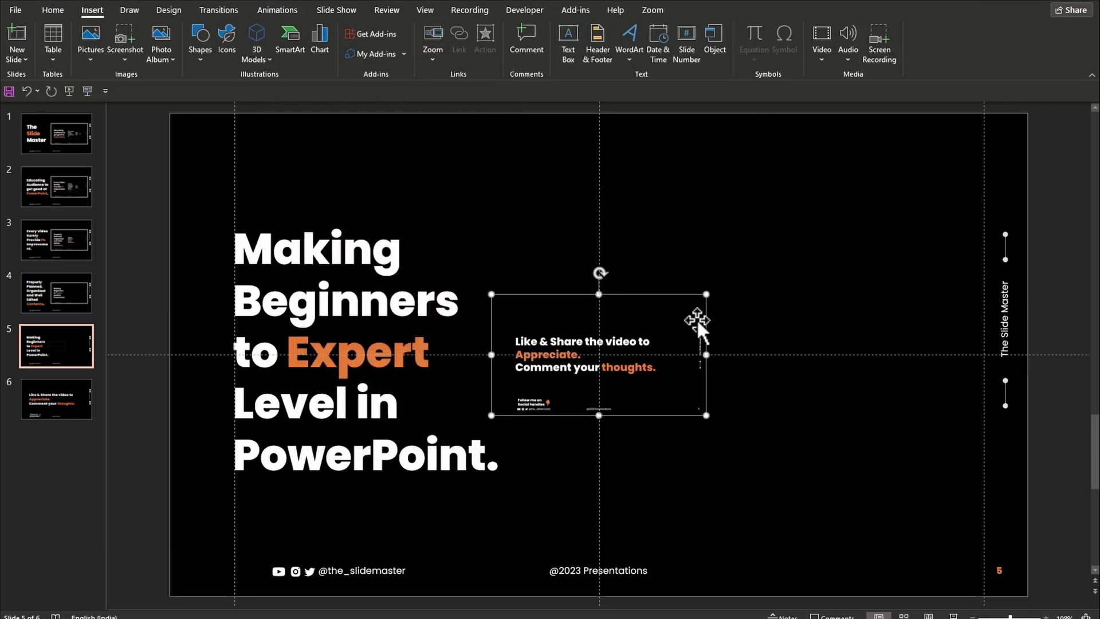
Step: Make the slide 6 zoom 10 cm tall, centre it vertically, and move it right
left_click(656, 11)
left_click(1032, 34)
type("10")
key("Return")
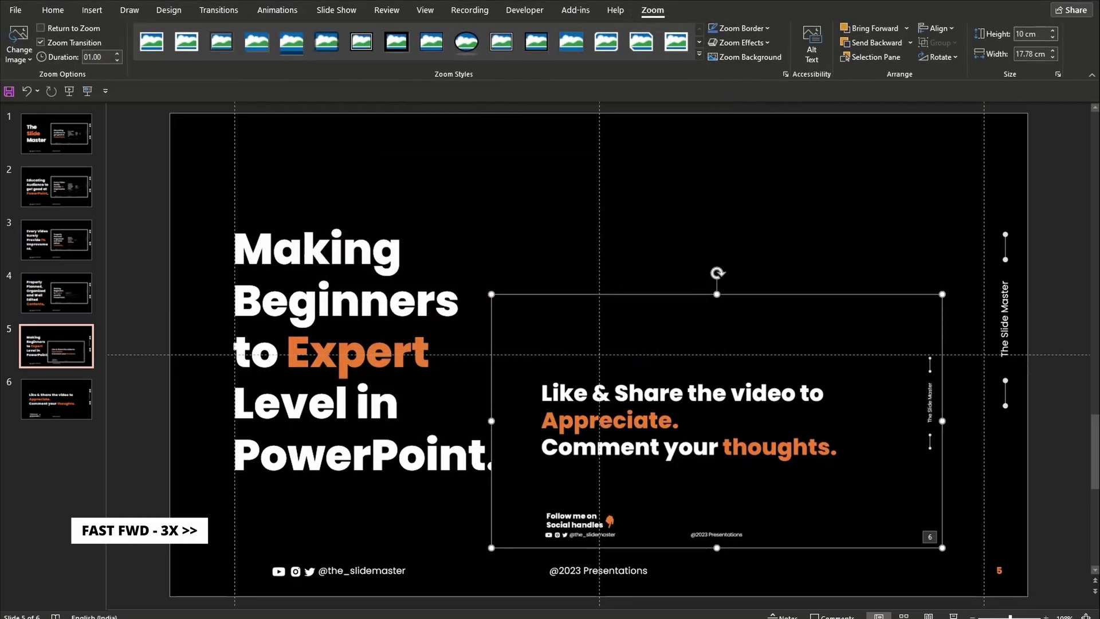
left_click(936, 28)
left_click(949, 148)
left_click_drag(814, 227, 857, 228)
left_click(841, 172)
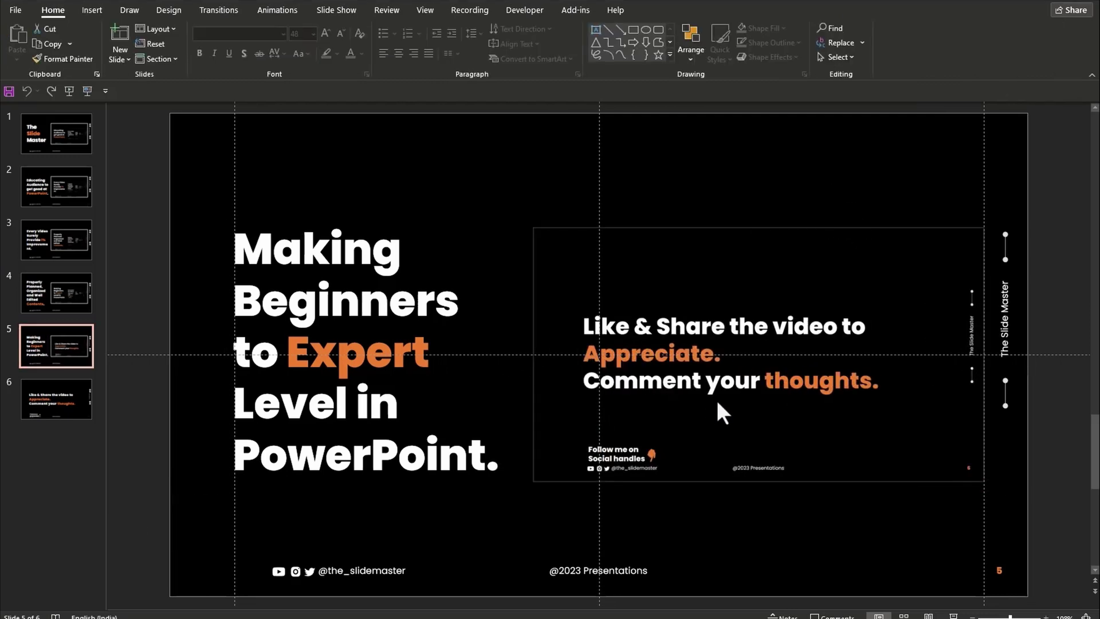
Step: On slide 6, move the title box left, narrow it to wrap onto six lines, and align it middle
left_click(61, 394)
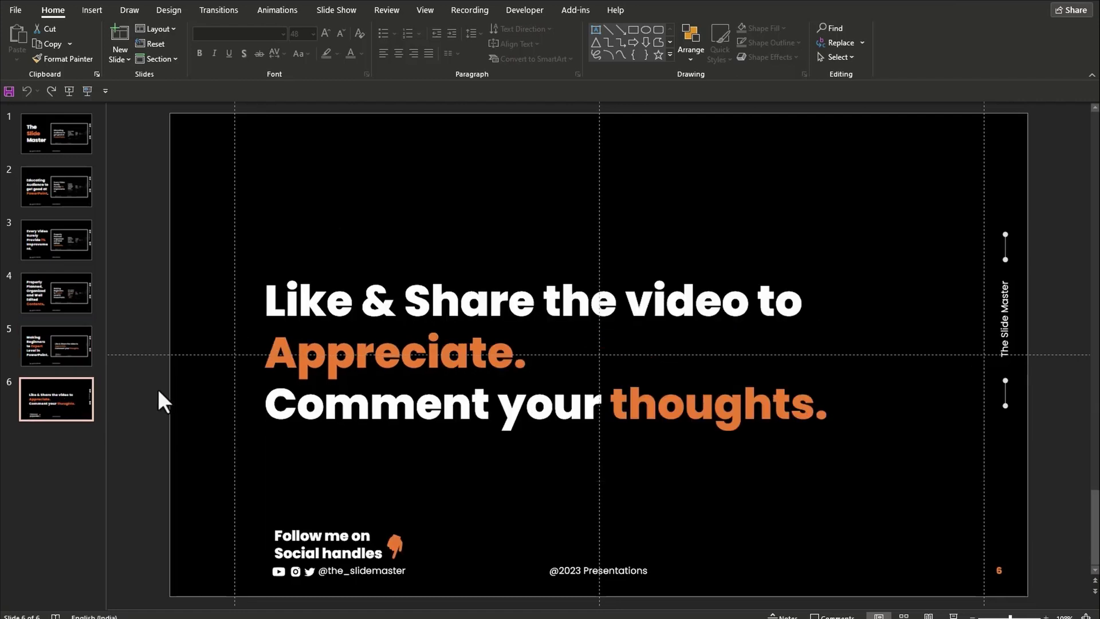
left_click(327, 321)
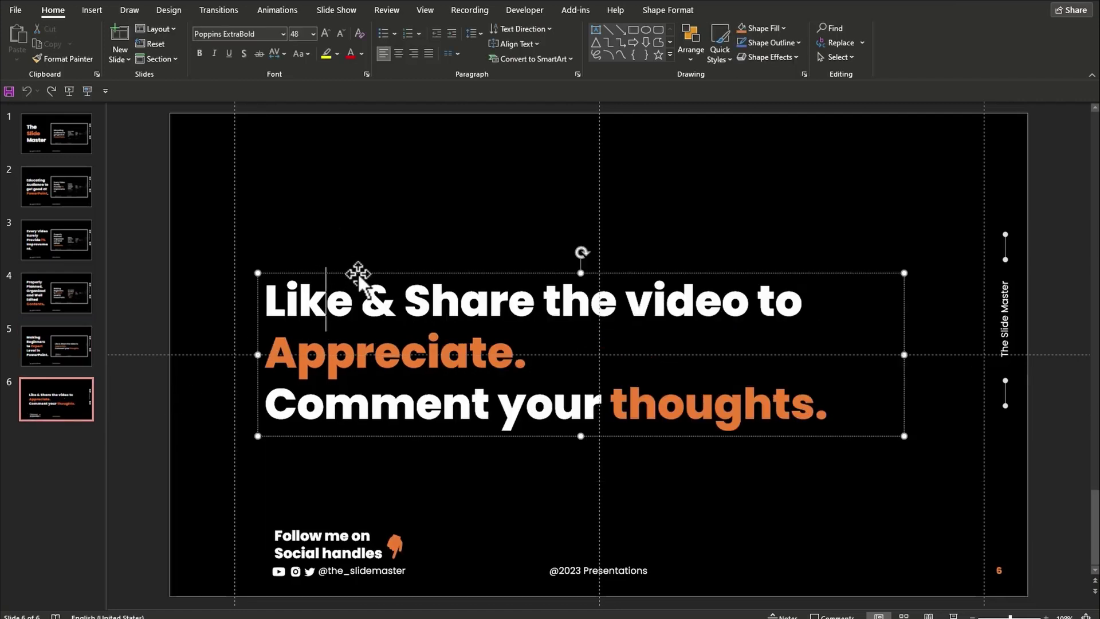
left_click_drag(358, 274, 326, 270)
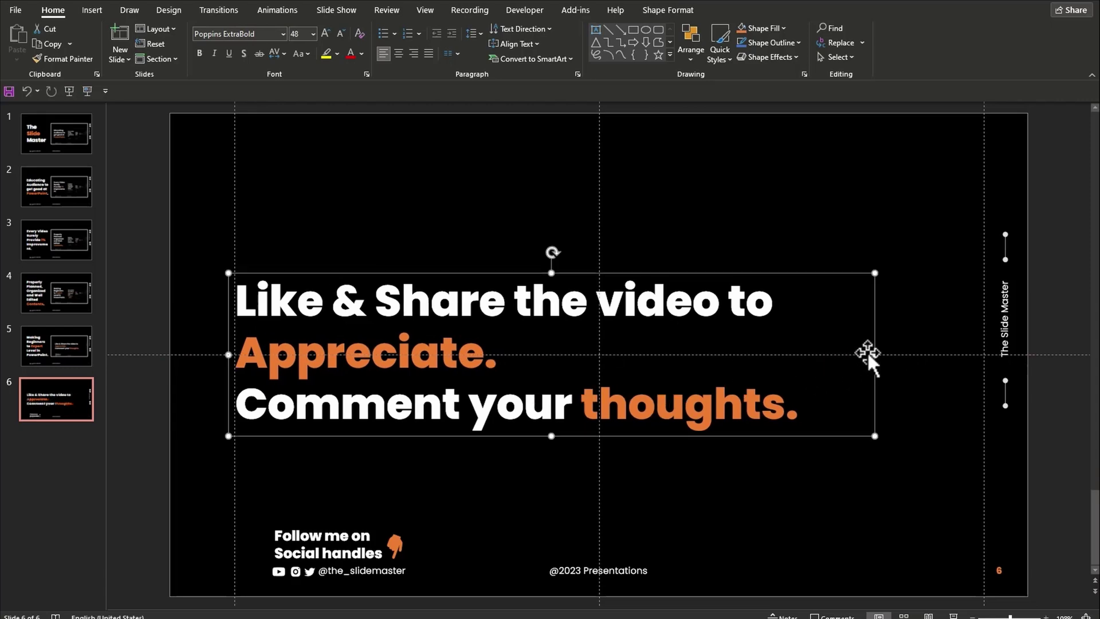
left_click_drag(874, 354, 519, 359)
left_click(672, 11)
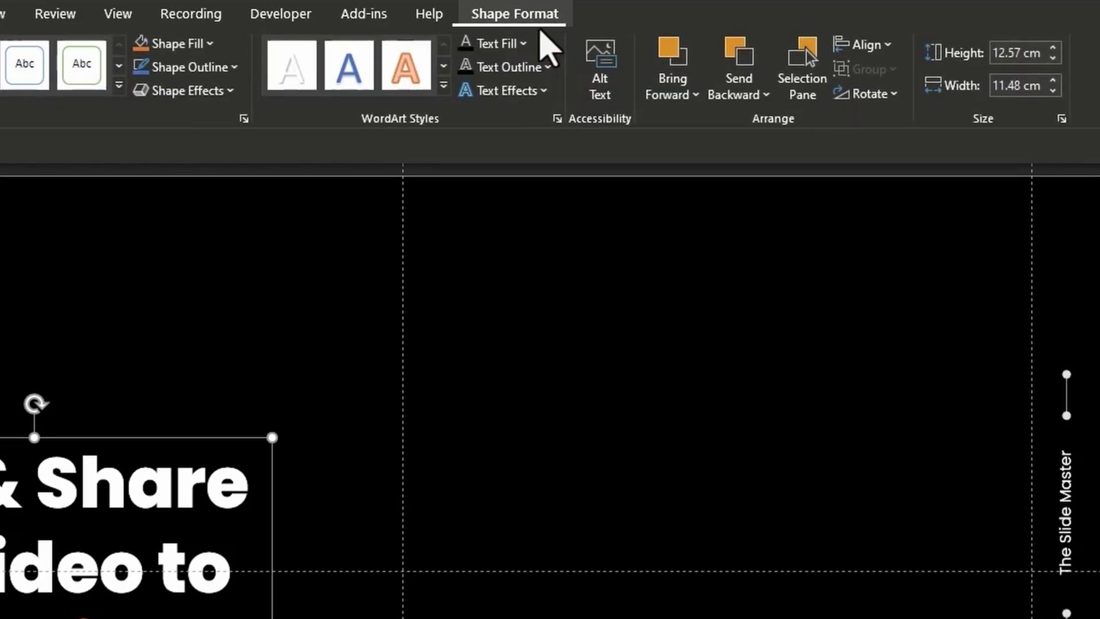
left_click(861, 44)
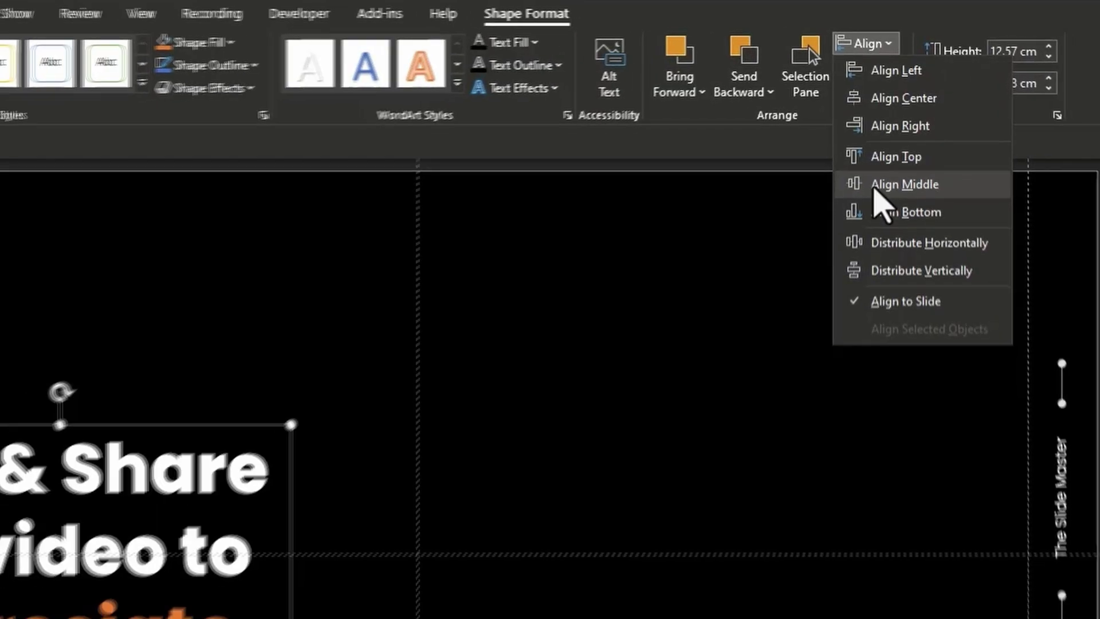
left_click(877, 185)
Step: Insert a slide zoom of slide 1 onto slide 6
left_click(501, 376)
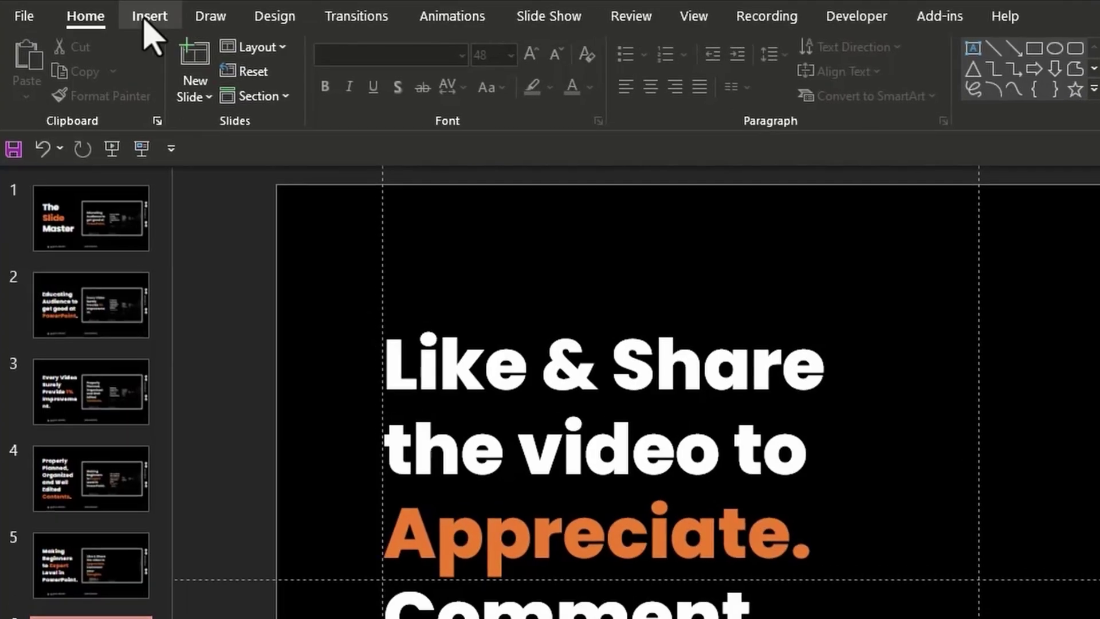
left_click(90, 10)
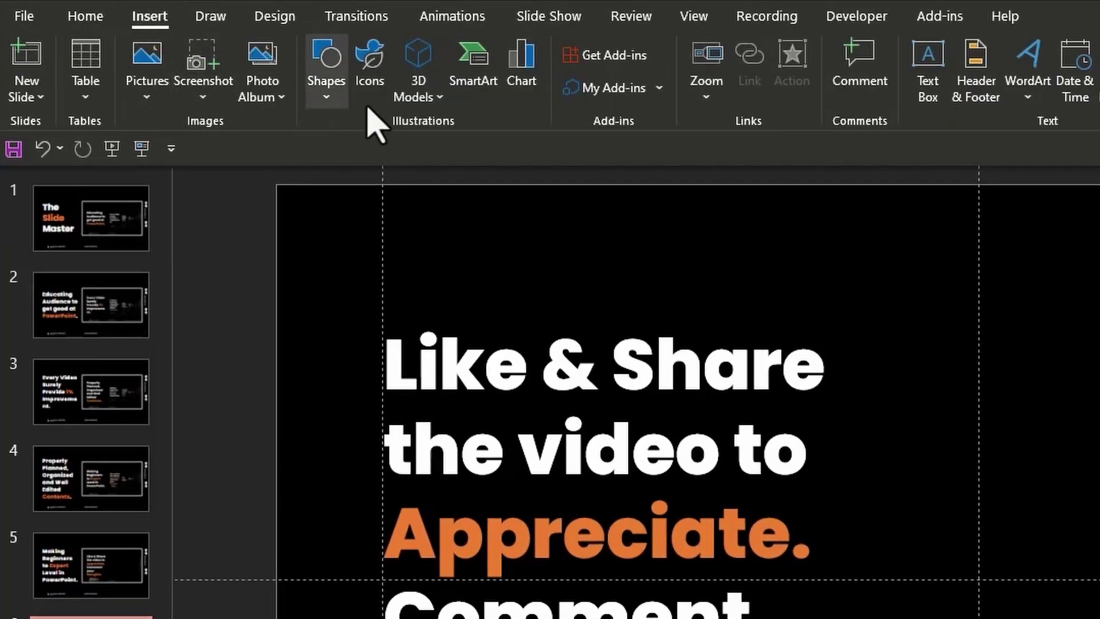
left_click(708, 96)
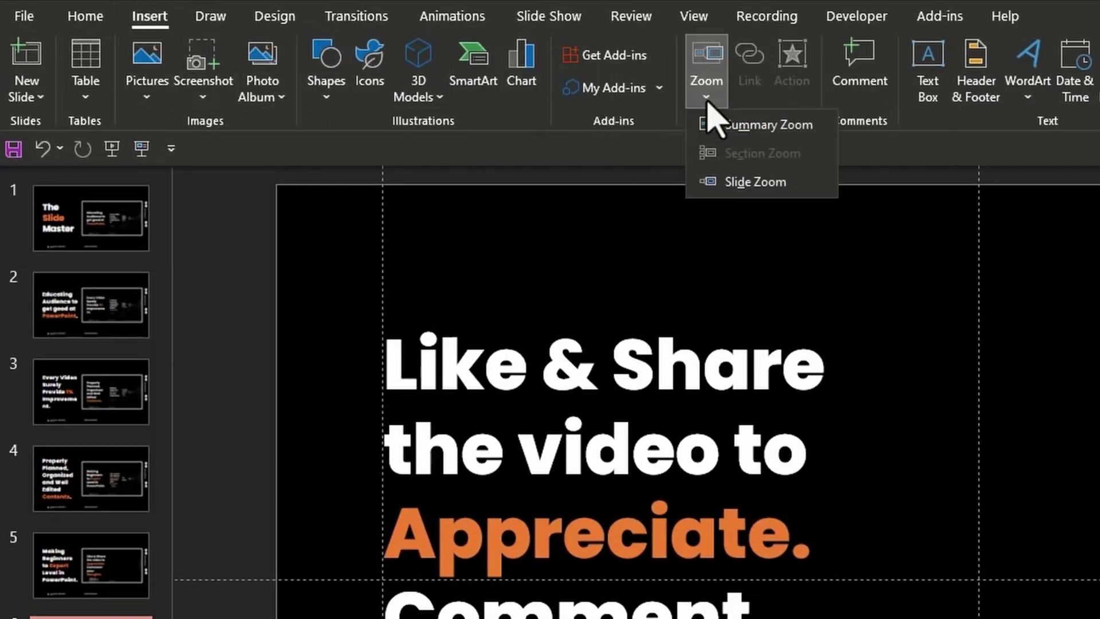
left_click(717, 180)
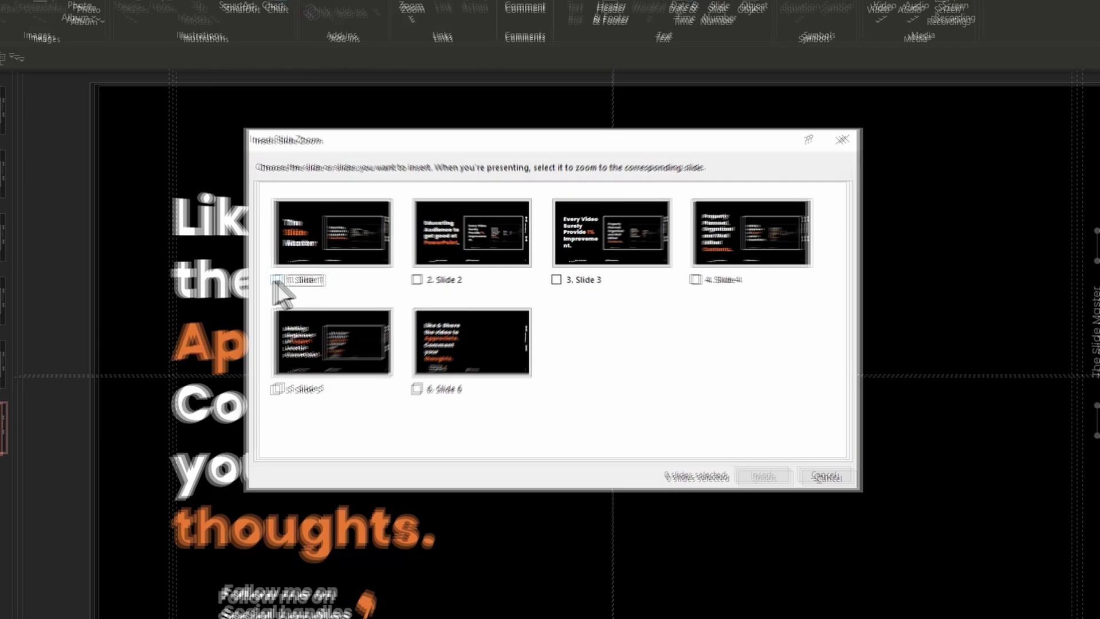
left_click(322, 275)
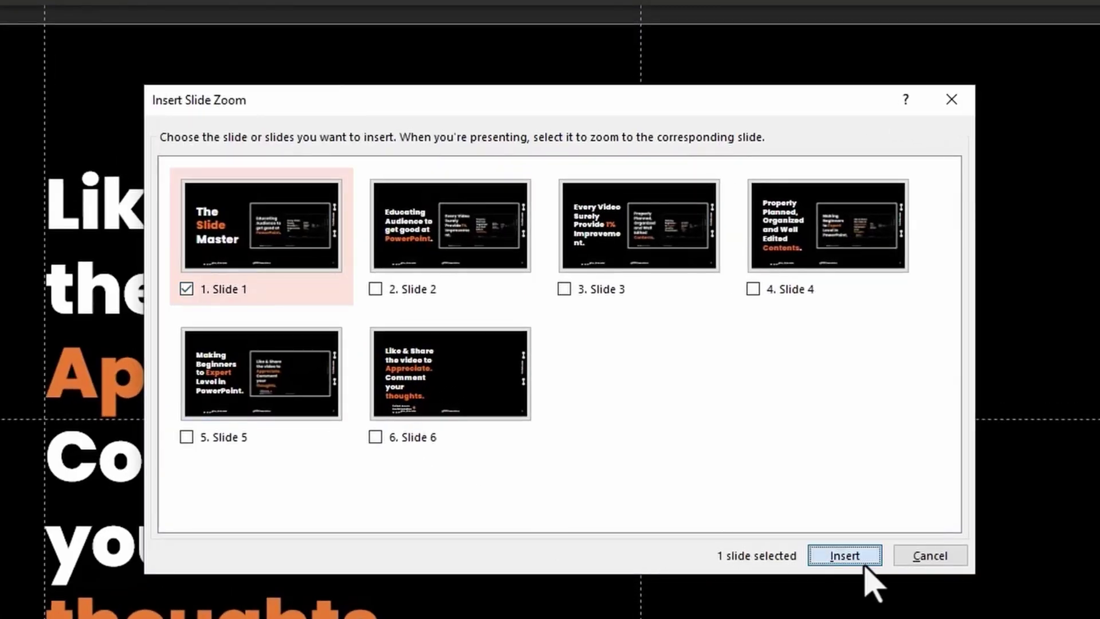
left_click(860, 559)
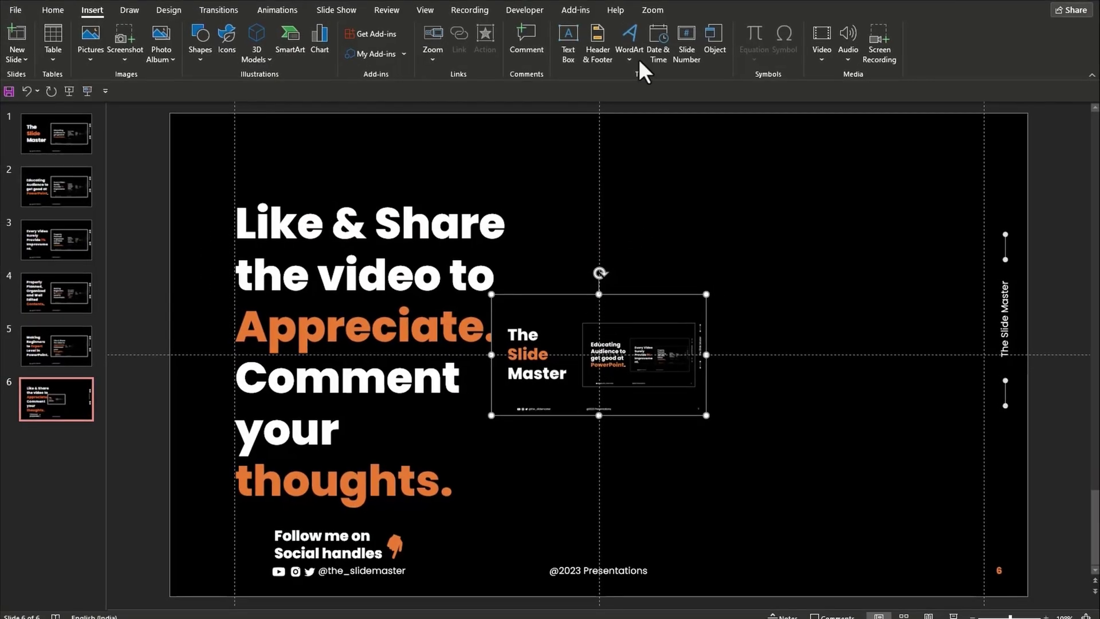
Step: Set the slide 1 zoom's height to 10 cm and move it up and to the right
left_click(656, 13)
left_click(1027, 35)
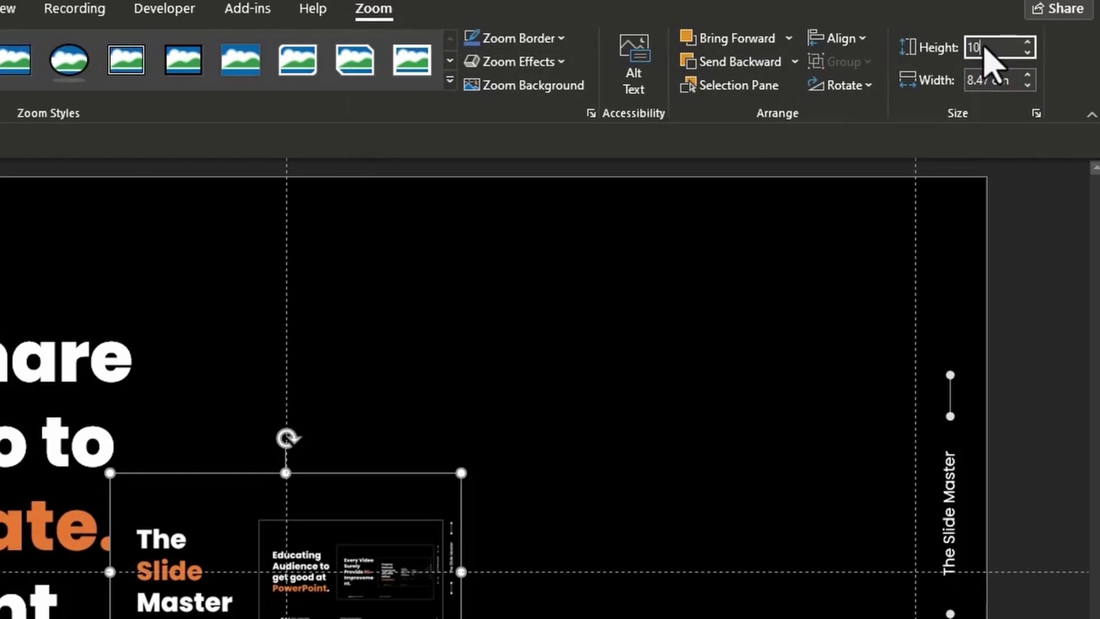
type("10")
left_click(617, 381)
left_click_drag(498, 565, 568, 462)
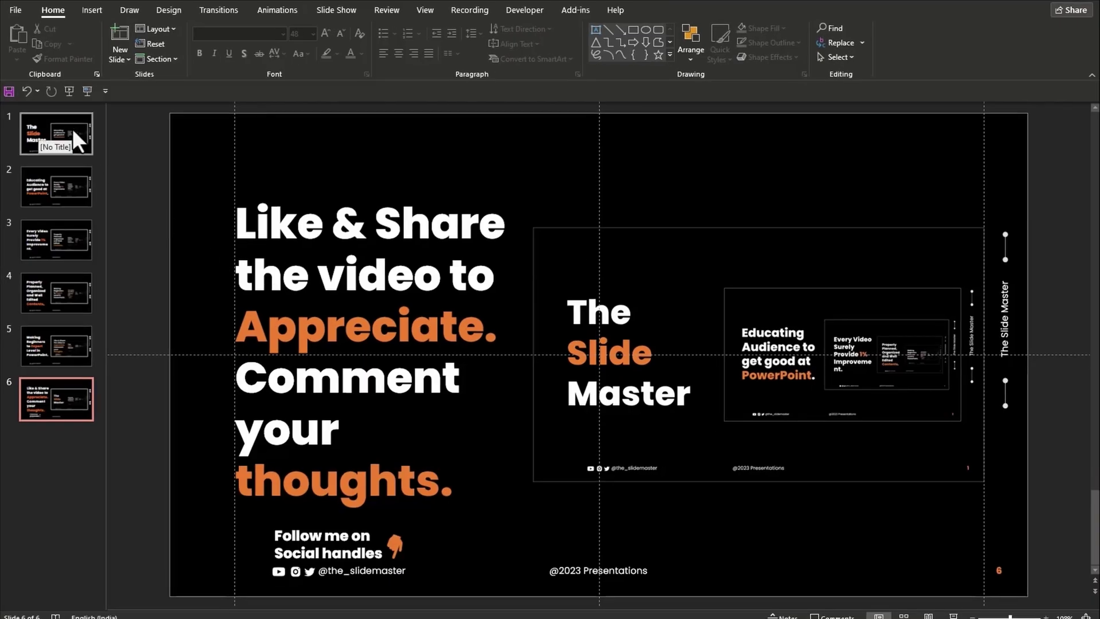
Step: Return to slide 1 to play the looping zoom presentation from the start
left_click(49, 135)
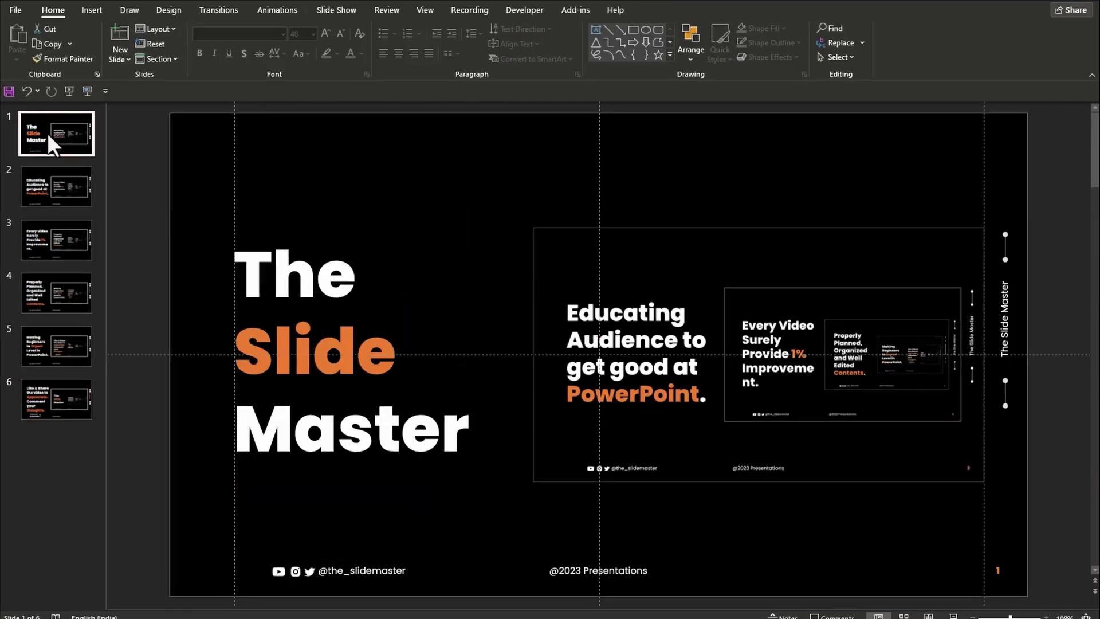